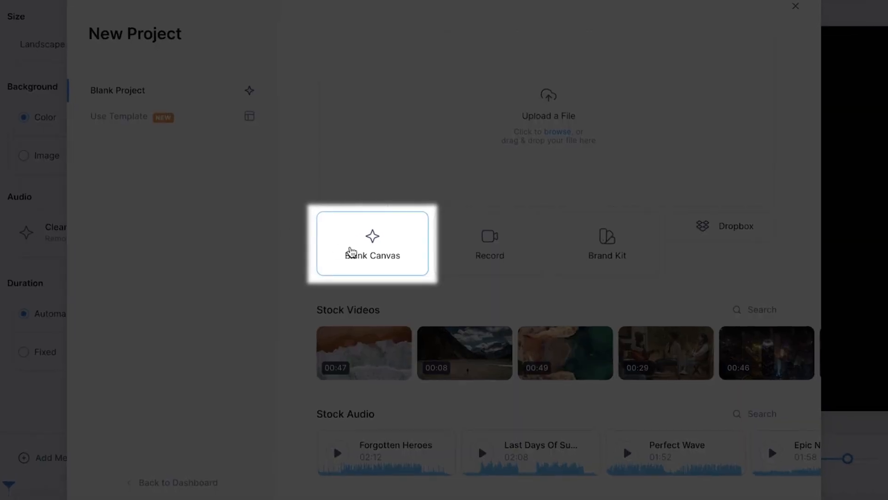
# - Create a blank canvas project and set its size to TikTok (9:16)
pyautogui.click(331, 248)
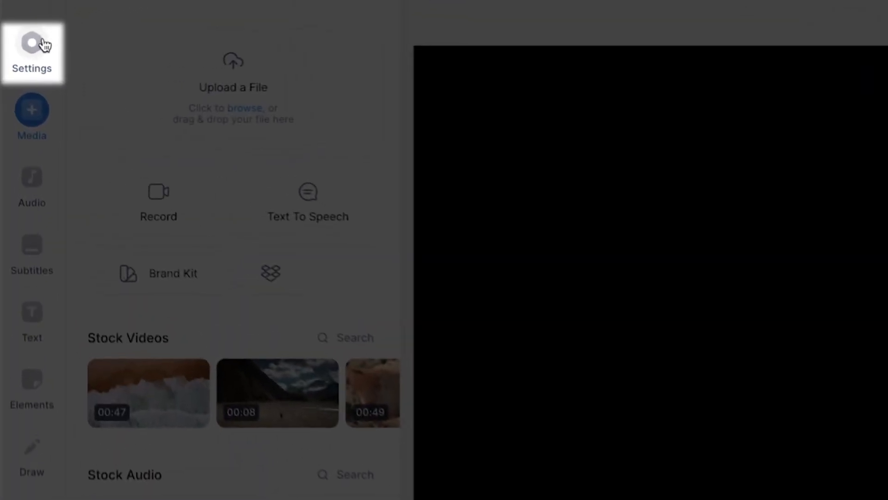
pyautogui.click(24, 52)
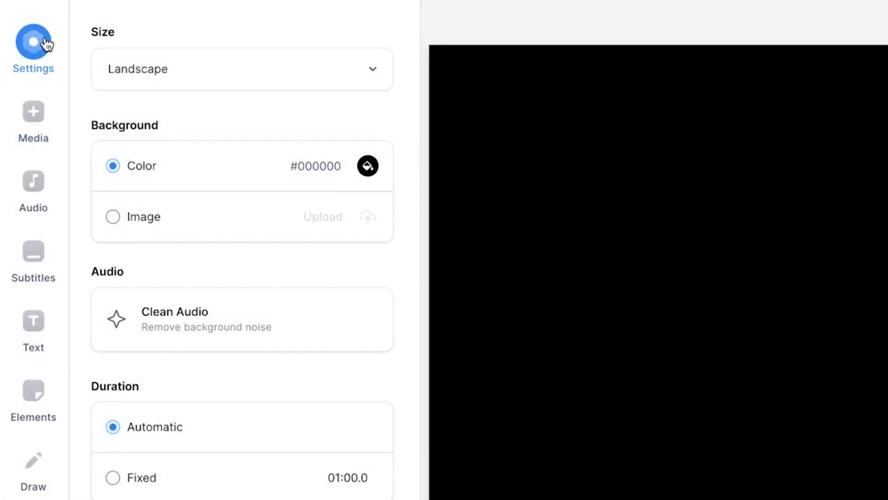
pyautogui.click(216, 78)
pyautogui.scroll(-6, 268, 182)
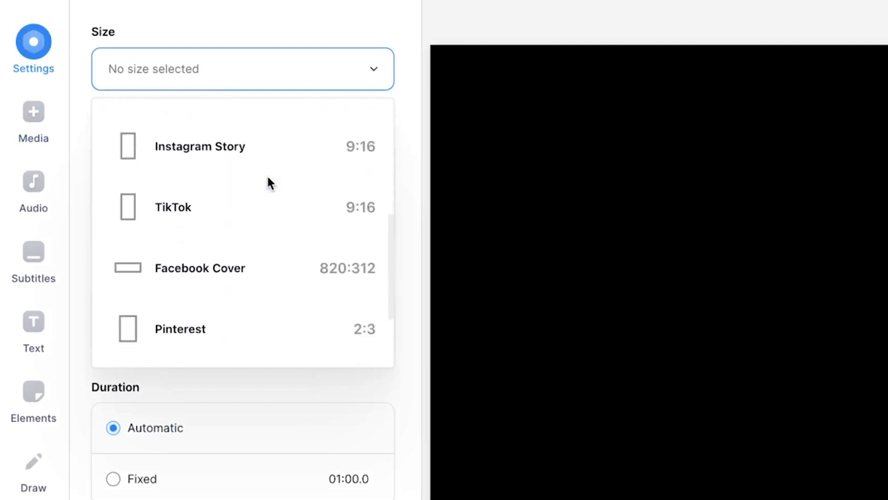
pyautogui.click(235, 209)
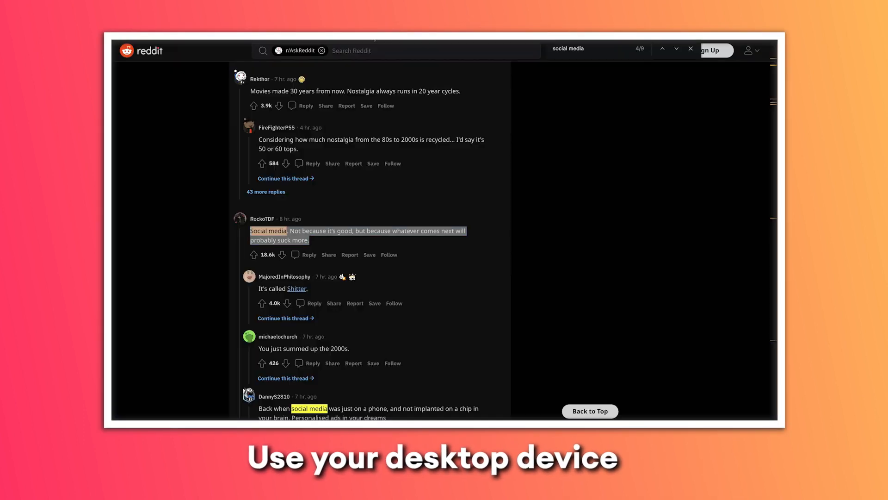
# - On Reddit, go through the AskReddit thread and capture separate area screenshots of its comments
pyautogui.scroll(10, 537, 232)
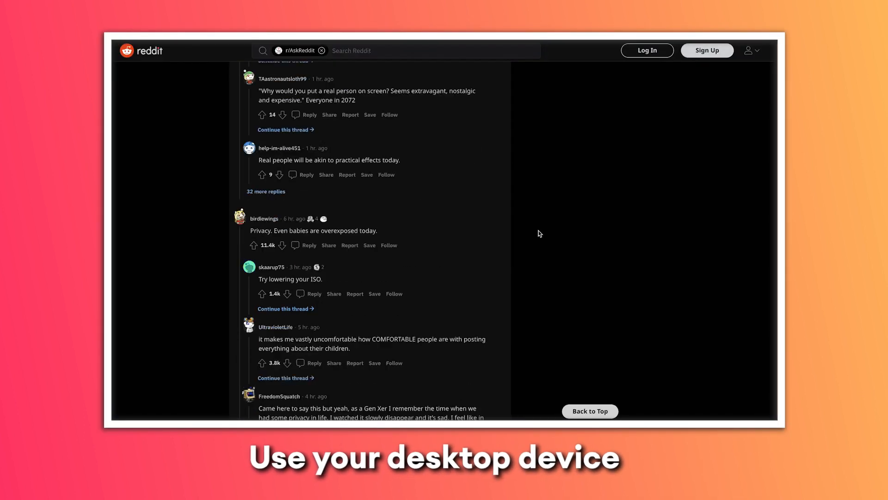
pyautogui.moveTo(461, 127); pyautogui.dragTo(461, 127)
pyautogui.scroll(-20, 457, 318)
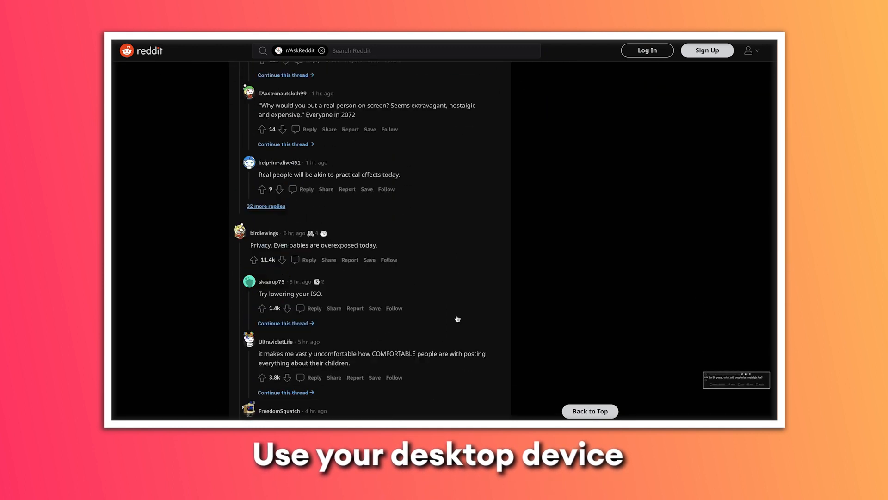
pyautogui.press('shift+super+4')
pyautogui.moveTo(229, 131); pyautogui.dragTo(388, 177)
pyautogui.scroll(-15, 420, 183)
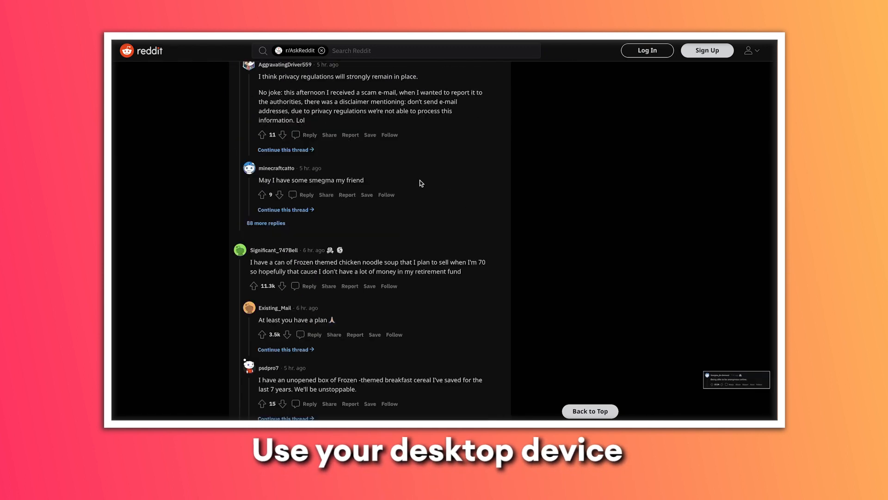
pyautogui.press('shift+super+4')
pyautogui.moveTo(229, 117); pyautogui.dragTo(448, 177)
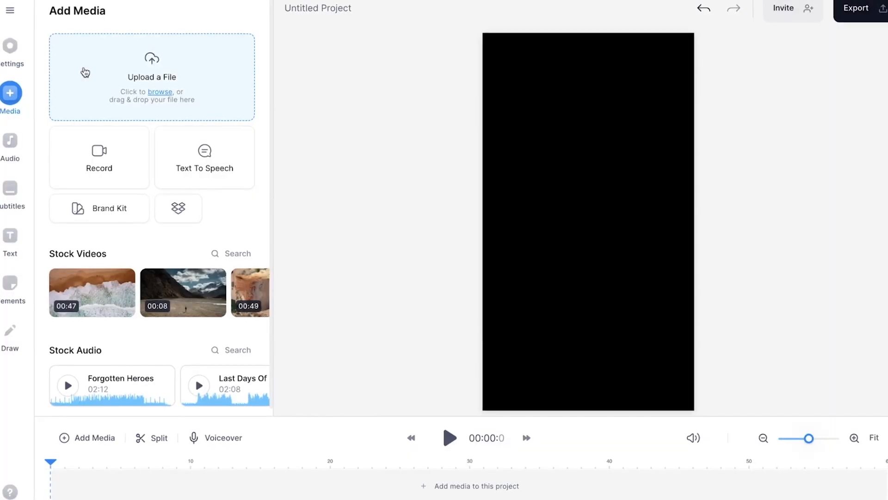
# - Add the five Reddit screenshots to the VEED project and set the background color to white (#FFFFFF)
pyautogui.click(84, 74)
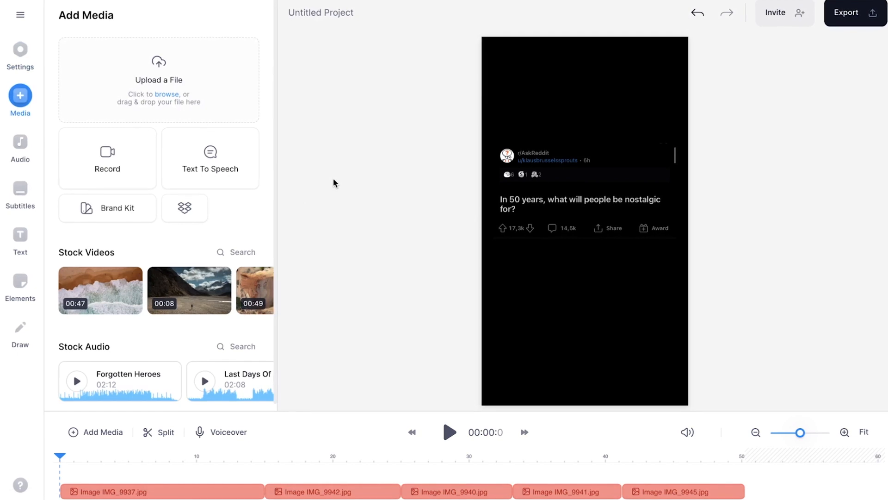
pyautogui.click(11, 62)
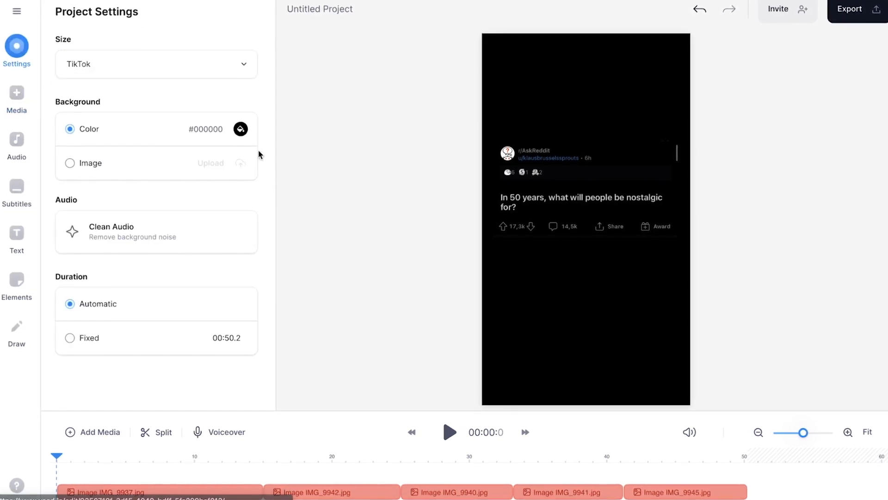
pyautogui.click(241, 129)
pyautogui.click(204, 209)
pyautogui.click(420, 282)
pyautogui.click(552, 207)
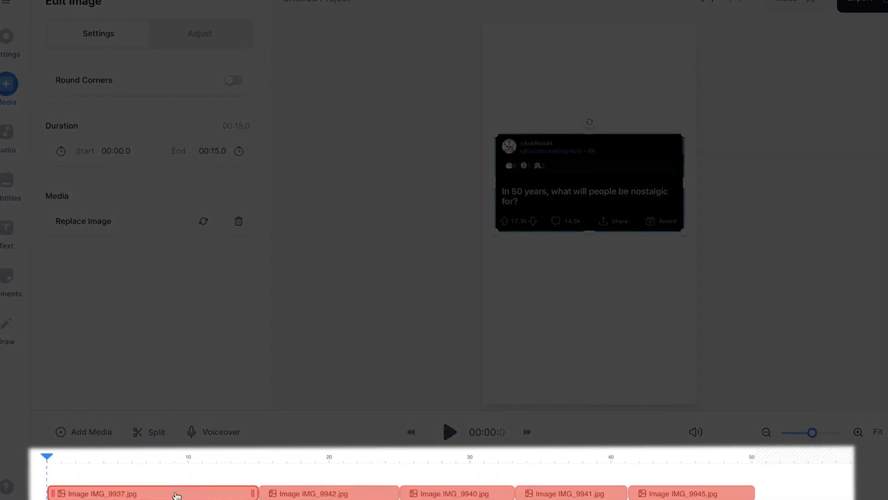
# - Shorten the IMG_9937.jpg clip on the timeline to about 8.9 seconds, starting at 00:00.0
pyautogui.click(342, 492)
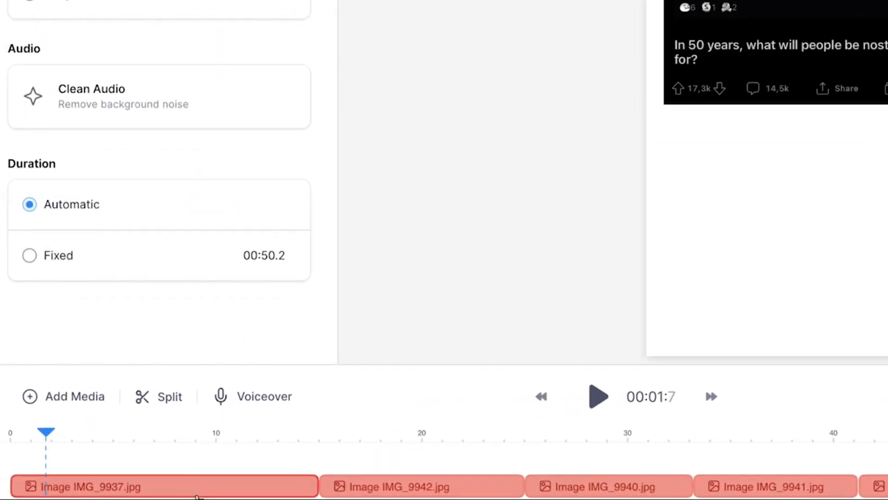
pyautogui.click(305, 483)
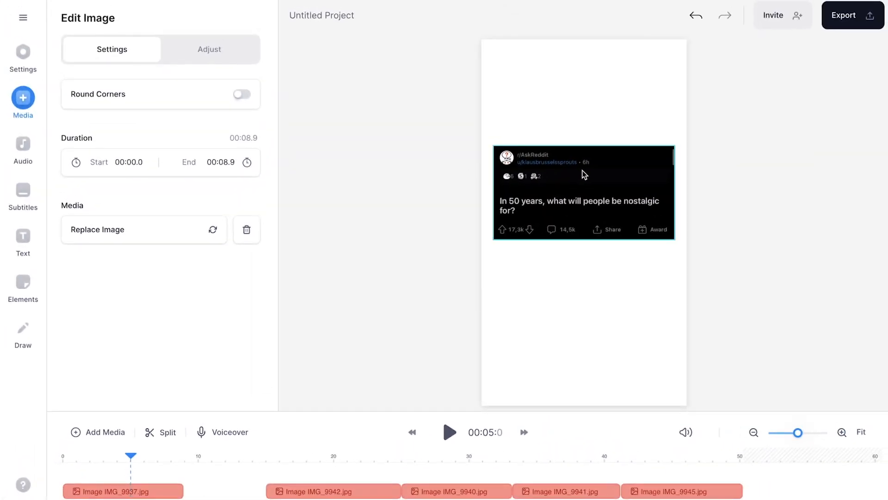
# - Scale the question screenshot down slightly on the canvas and place it horizontally centered in the upper half
pyautogui.click(582, 170)
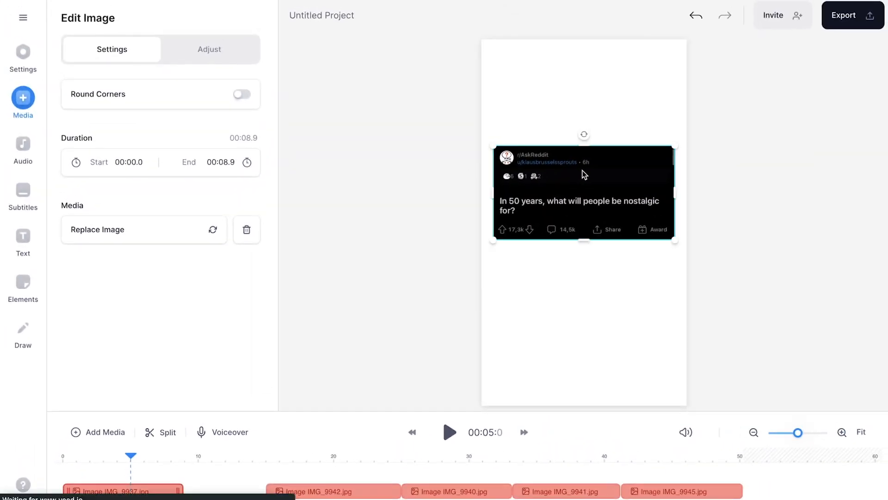
pyautogui.moveTo(676, 144); pyautogui.dragTo(659, 150)
pyautogui.moveTo(607, 186); pyautogui.dragTo(629, 160)
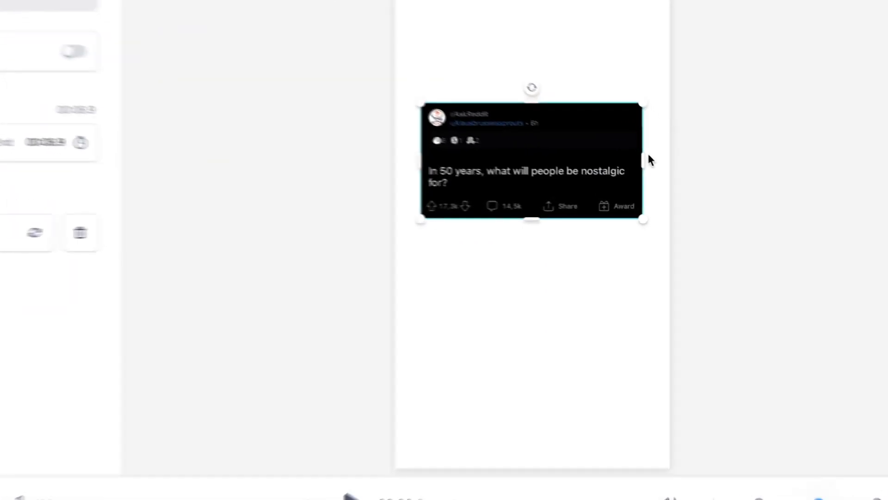
pyautogui.moveTo(666, 173); pyautogui.dragTo(647, 174)
pyautogui.moveTo(601, 150); pyautogui.dragTo(587, 161)
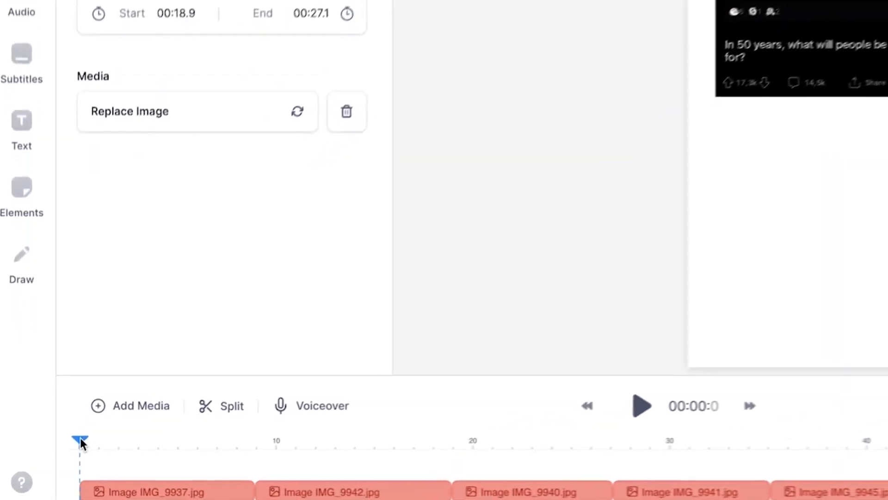
# - Scrub through the timeline and reposition the comment screenshot of the IMG_9940.jpg clip on the canvas
pyautogui.moveTo(61, 458); pyautogui.dragTo(92, 458)
pyautogui.moveTo(136, 440); pyautogui.dragTo(490, 443)
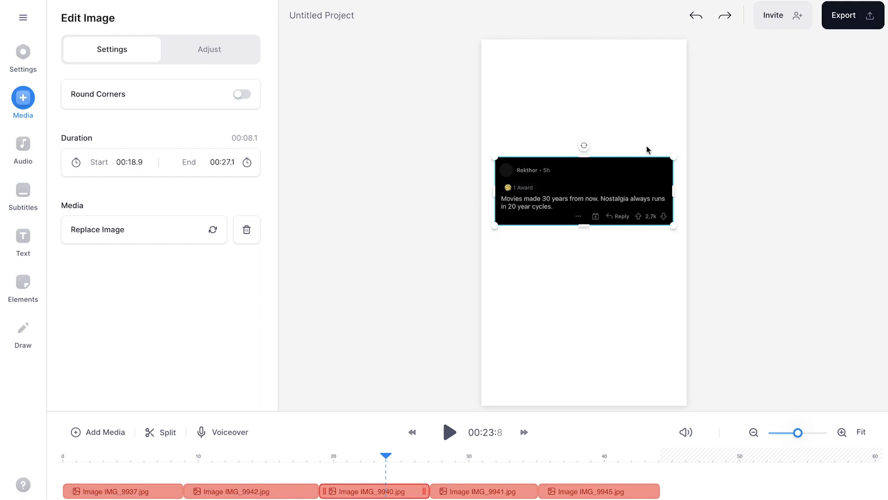
pyautogui.moveTo(617, 187)
pyautogui.mouseDown()
pyautogui.moveTo(632, 165)
pyautogui.moveTo(611, 179)
pyautogui.mouseUp()
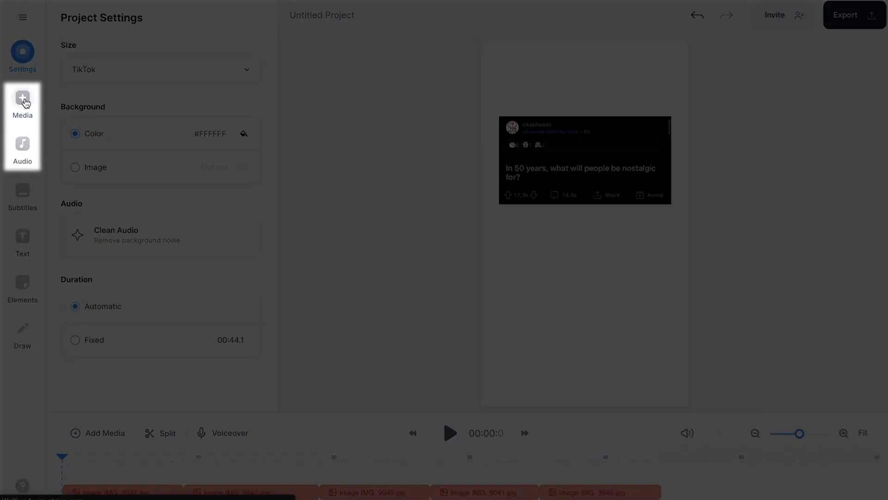
# - Enter "In 50 years, what will people be nostalgic for?" as text to speech and preview it
pyautogui.click(22, 99)
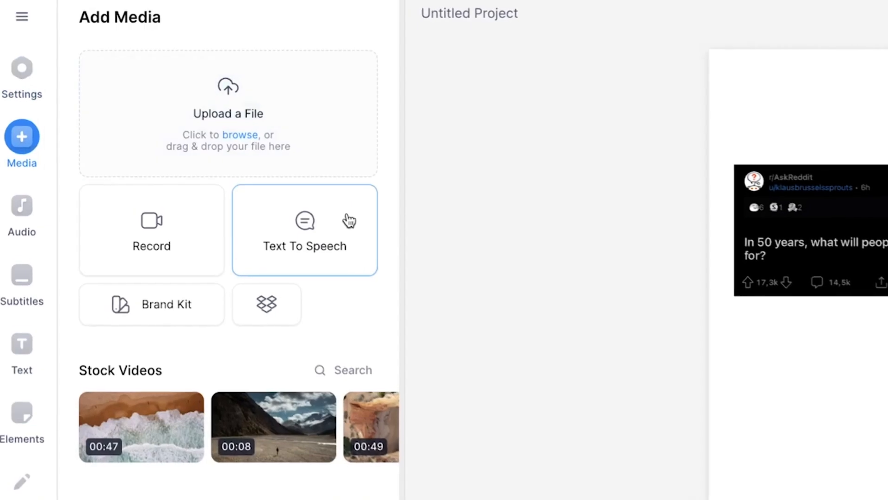
pyautogui.click(244, 157)
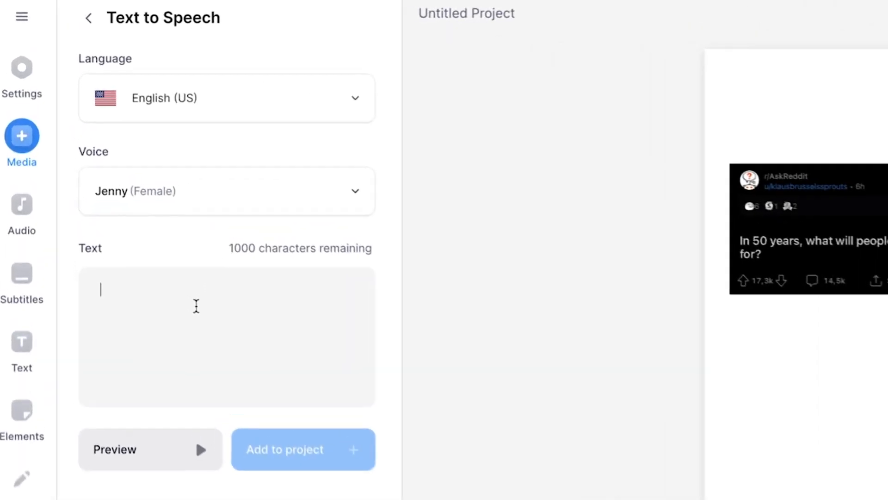
pyautogui.click(199, 311)
pyautogui.write('In 50 years, what will people be nostalgic for?')
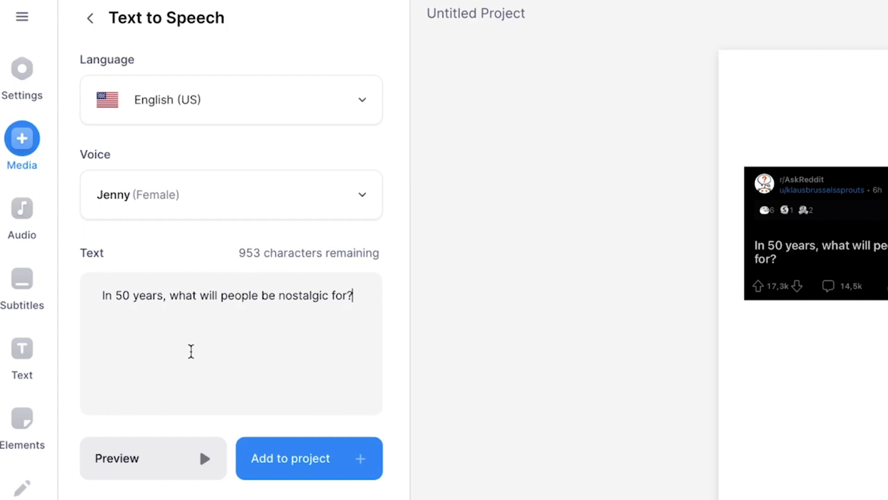
pyautogui.click(153, 459)
# - Audition the available voices, choose Eric (Male), and add the spoken question to the project
pyautogui.click(232, 189)
pyautogui.scroll(-9, 238, 319)
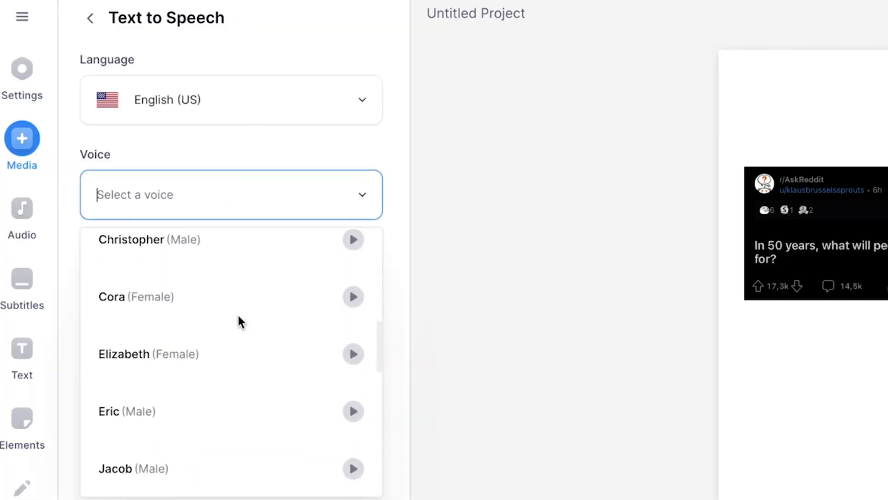
pyautogui.scroll(1, 238, 319)
pyautogui.click(357, 322)
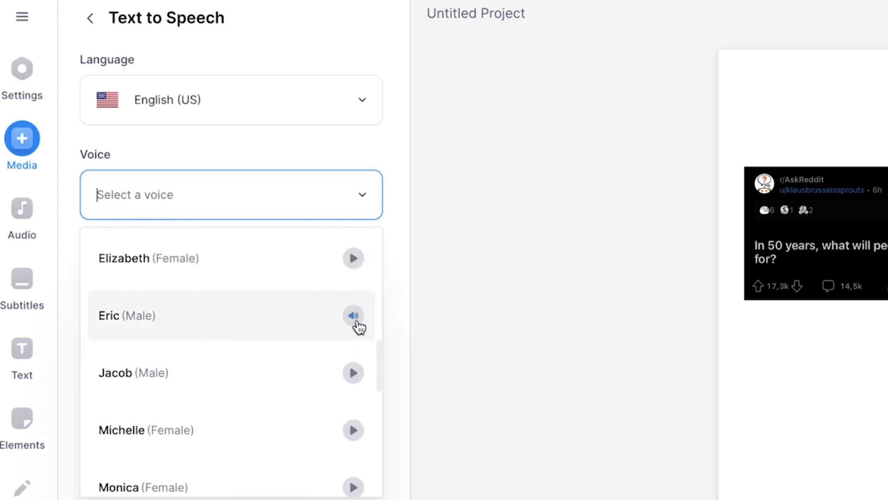
pyautogui.click(236, 313)
pyautogui.click(281, 470)
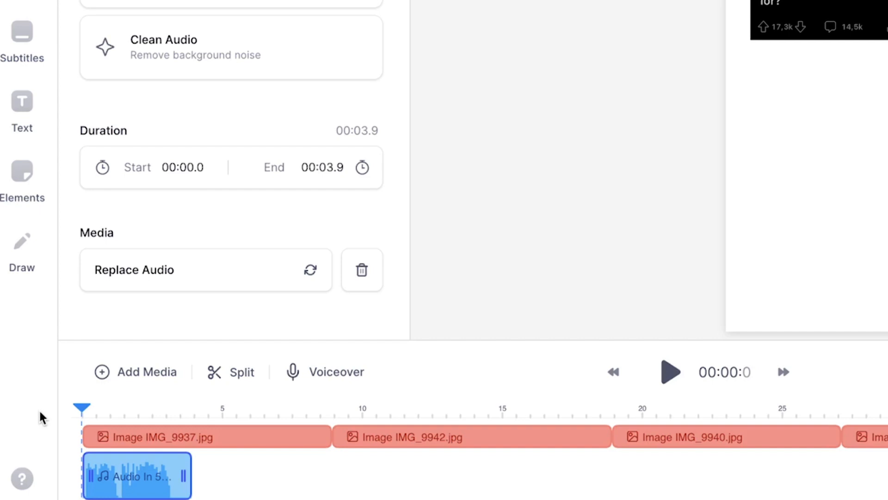
# - Trim the IMG_9937.jpg clip and its question audio to 3.6 seconds, and remove the gap before IMG_9942.jpg
pyautogui.press('space')
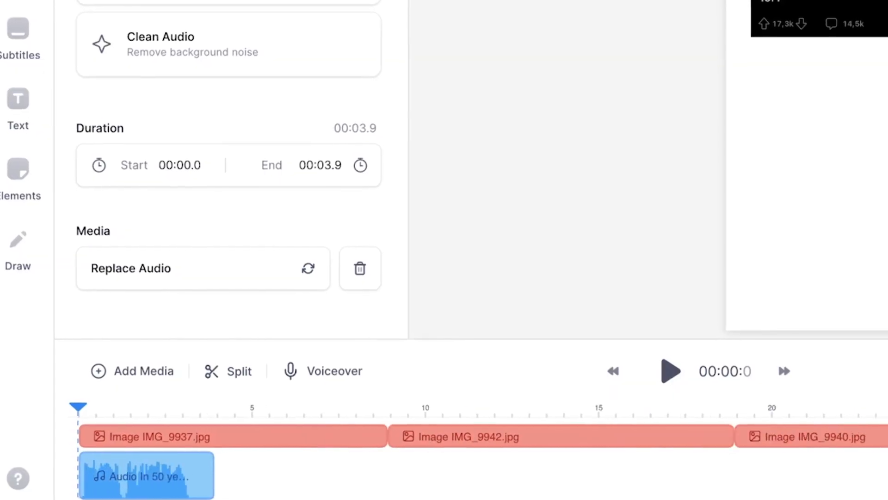
pyautogui.click(717, 440)
pyautogui.moveTo(733, 435); pyautogui.dragTo(337, 435)
pyautogui.moveTo(339, 472); pyautogui.dragTo(323, 474)
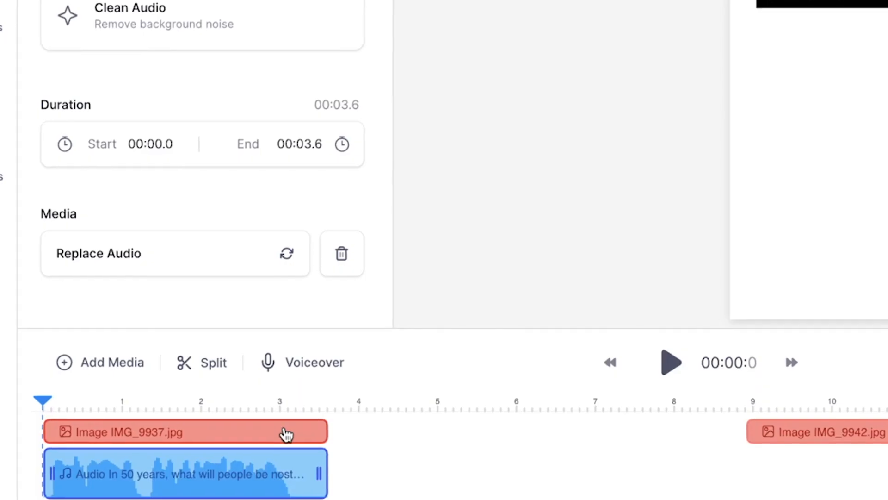
pyautogui.moveTo(407, 438)
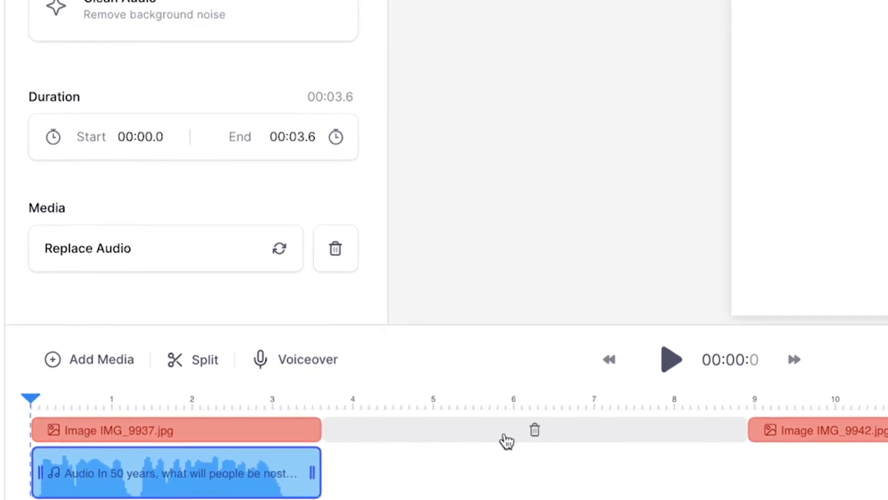
pyautogui.click(536, 430)
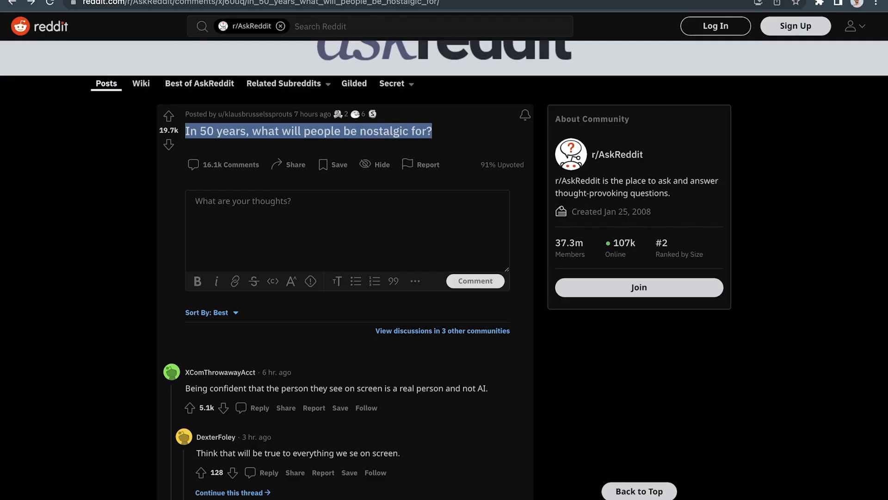
# - Find the "Social media" comment in the Reddit thread and copy its full text
pyautogui.scroll(-5, 410, 303)
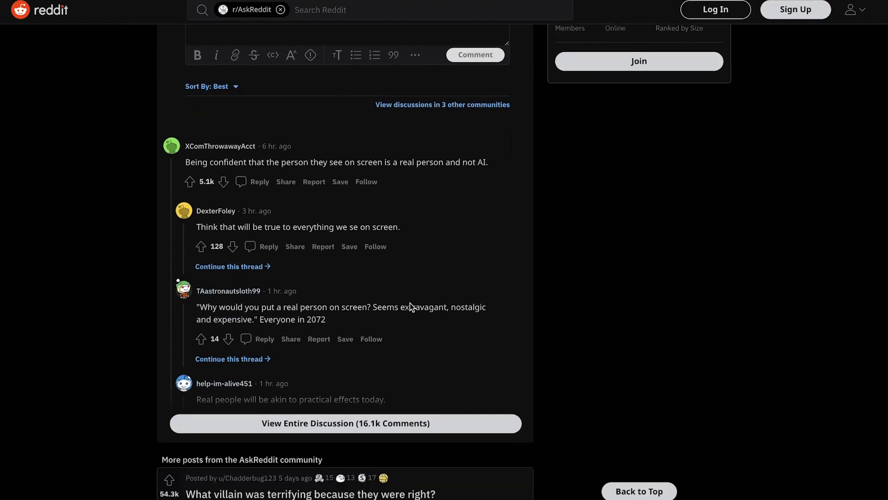
pyautogui.scroll(-2, 409, 303)
pyautogui.click(390, 354)
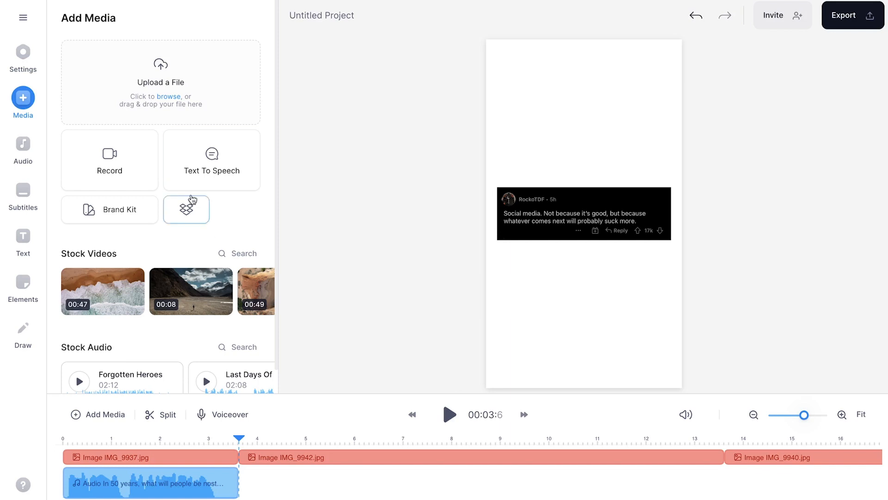
# - Back in VEED, replace the text-to-speech text with the copied "Social media. Not because it's good..." comment and add it to the project
pyautogui.click(203, 182)
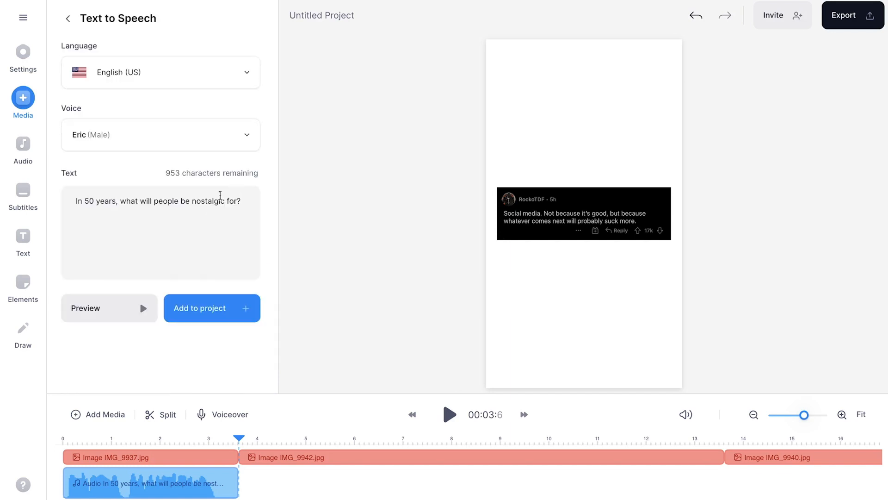
pyautogui.tripleClick(150, 214)
pyautogui.press('BackSpace')
pyautogui.press('BackSpace')
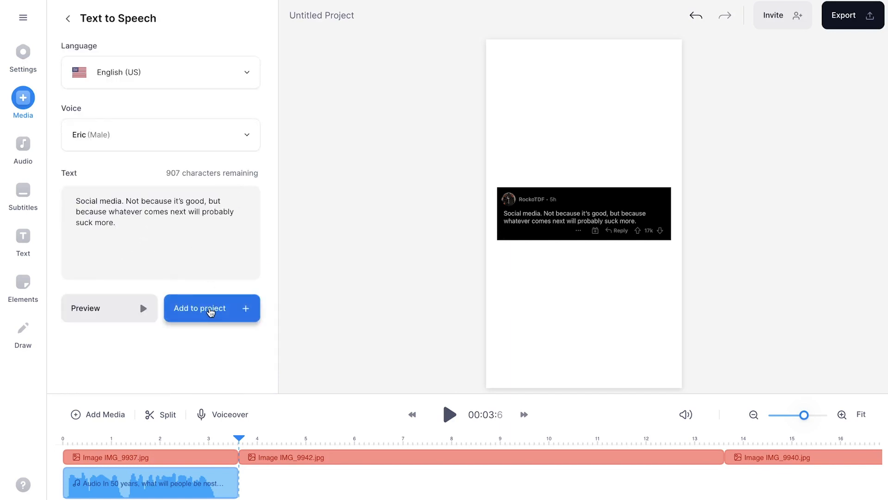
pyautogui.click(210, 313)
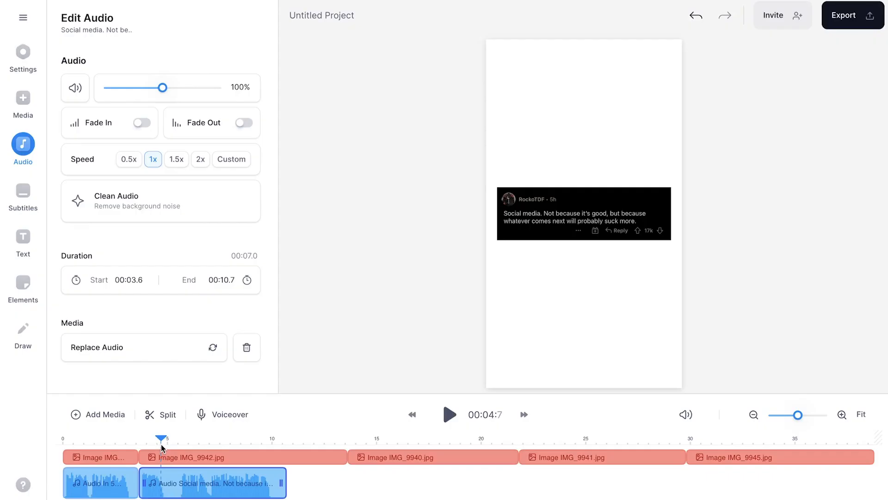
# - Split the "Social media" audio clip at about 5.4 seconds
pyautogui.moveTo(161, 445); pyautogui.dragTo(176, 447)
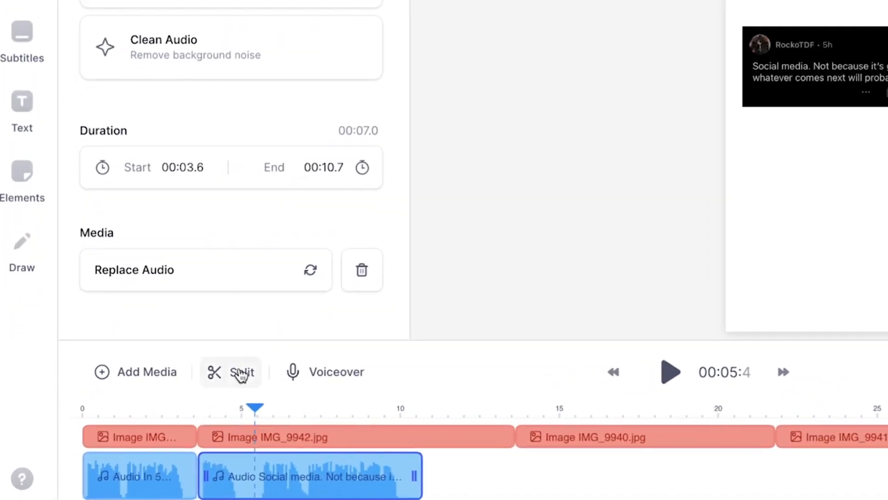
pyautogui.click(240, 376)
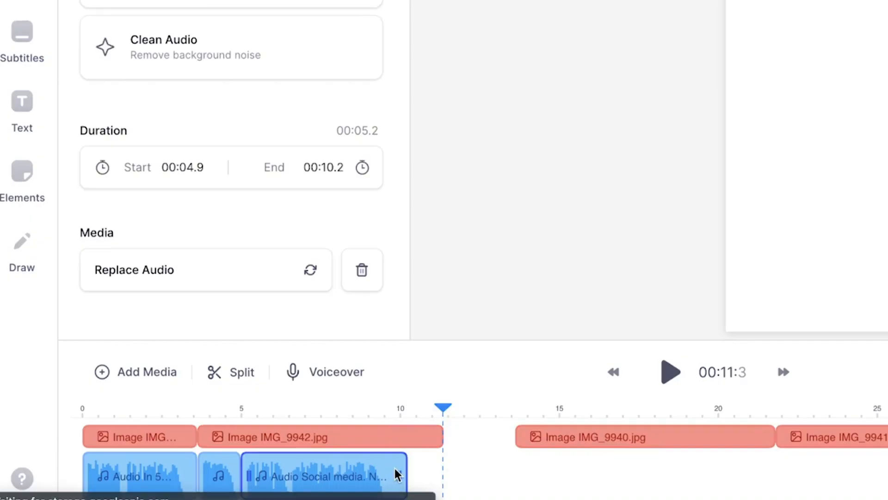
# - Trim the end of the IMG_9942.jpg clip to its comment audio and play back the synced timeline
pyautogui.click(432, 439)
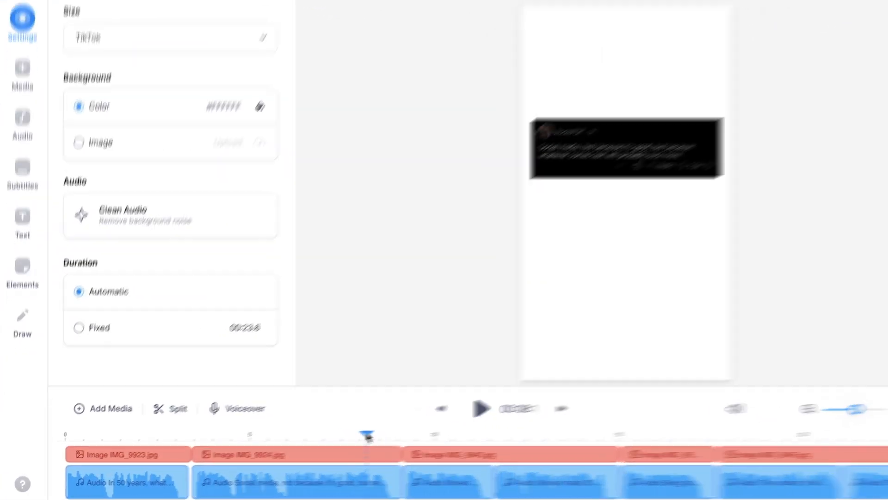
pyautogui.press('space')
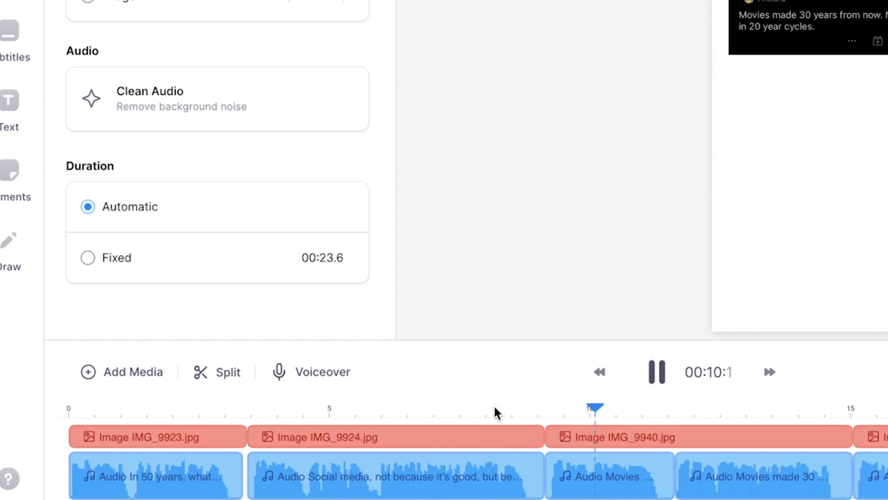
pyautogui.press('space')
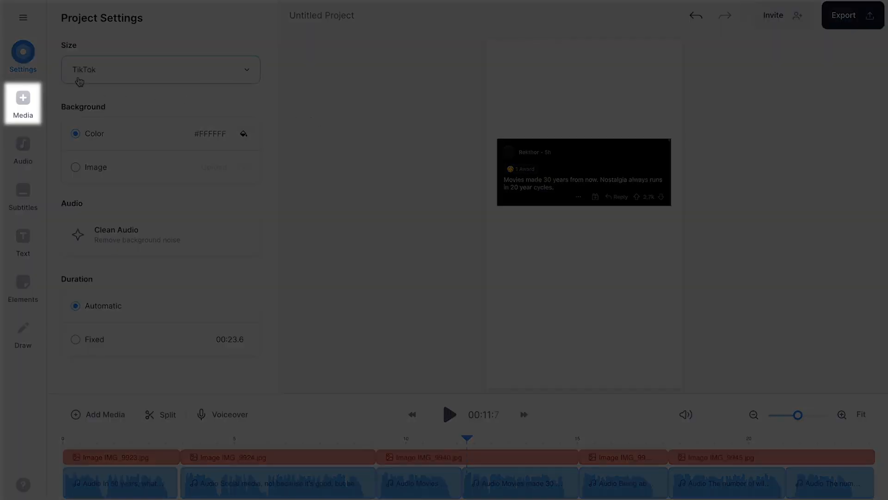
# - Find an aerial drone landscape clip among the stock videos and add it behind the Reddit screenshots as background
pyautogui.click(24, 102)
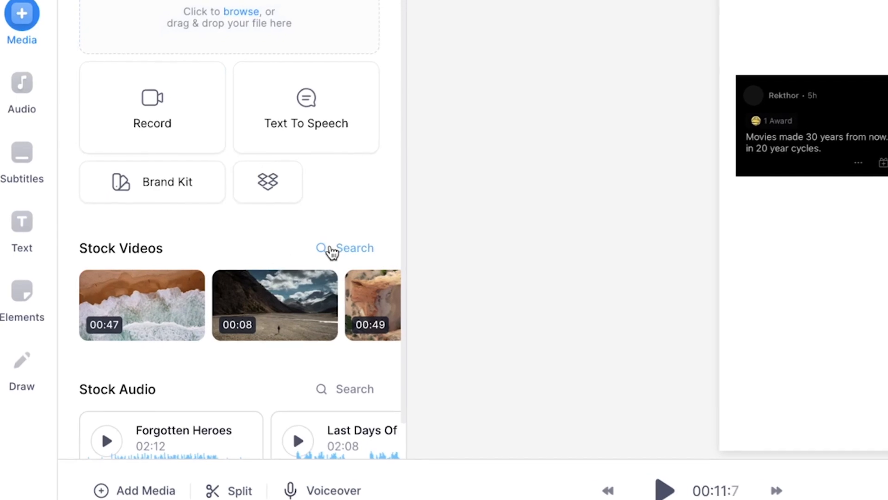
pyautogui.click(229, 254)
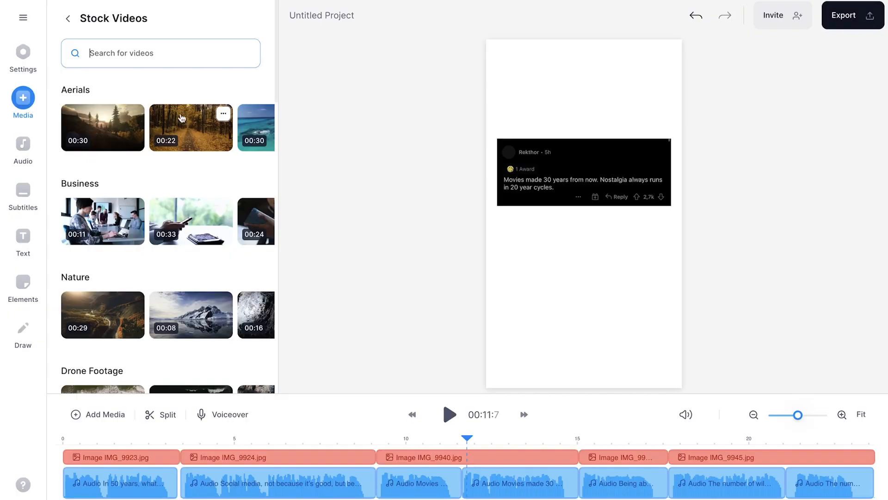
pyautogui.scroll(-2, 175, 135)
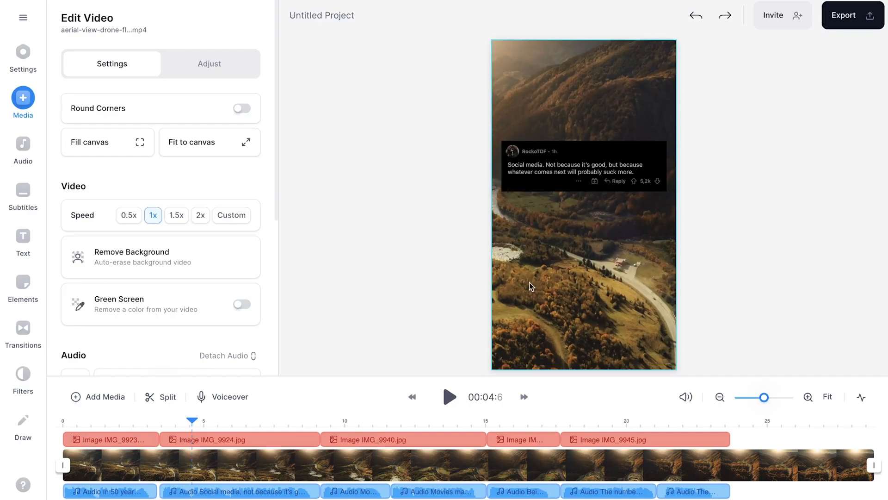
# - Enlarge the drone background video beyond the canvas width and trim its end to match the IMG_9945.jpg clip
pyautogui.moveTo(676, 203); pyautogui.dragTo(759, 206)
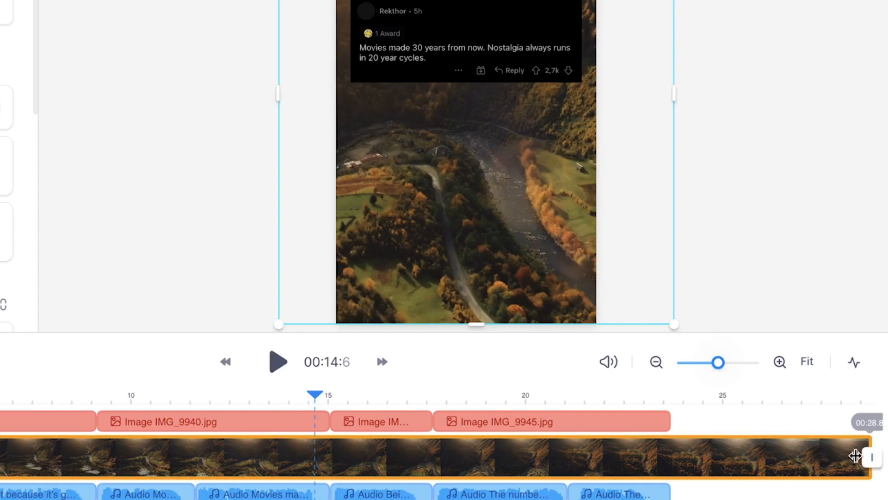
pyautogui.moveTo(739, 455); pyautogui.dragTo(658, 456)
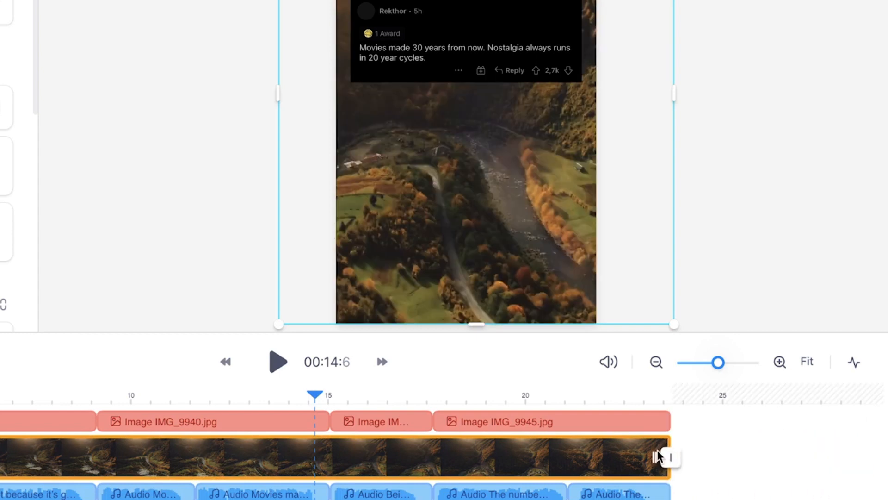
pyautogui.click(664, 397)
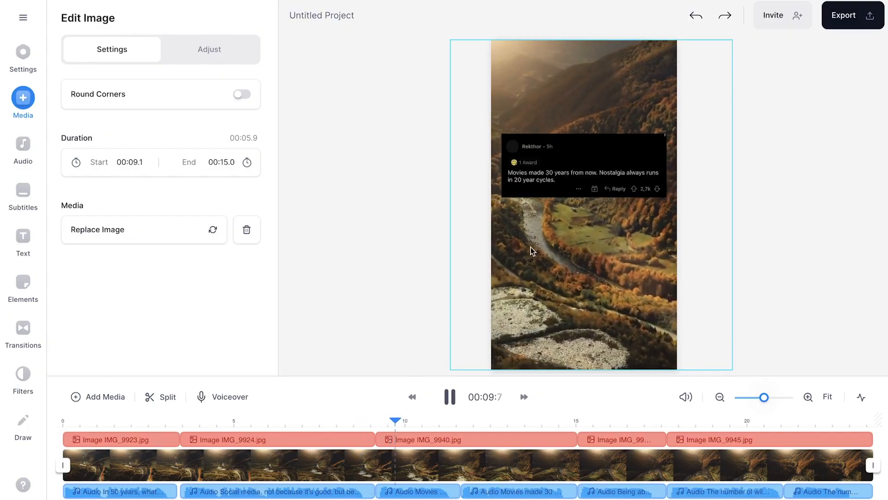
# - Move the "Movies made 30 years from now" screenshot slightly higher on the canvas, above the area of TikTok's overlay icons
pyautogui.click(575, 173)
pyautogui.moveTo(570, 178); pyautogui.dragTo(578, 159)
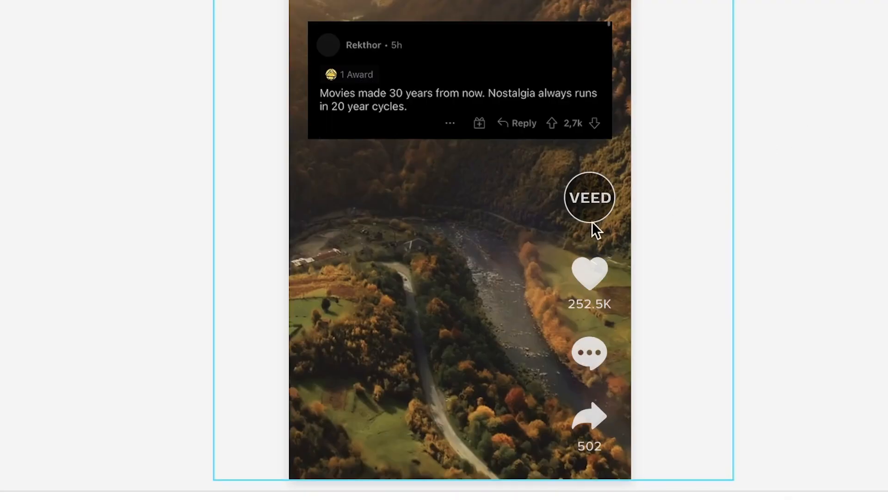
pyautogui.click(504, 85)
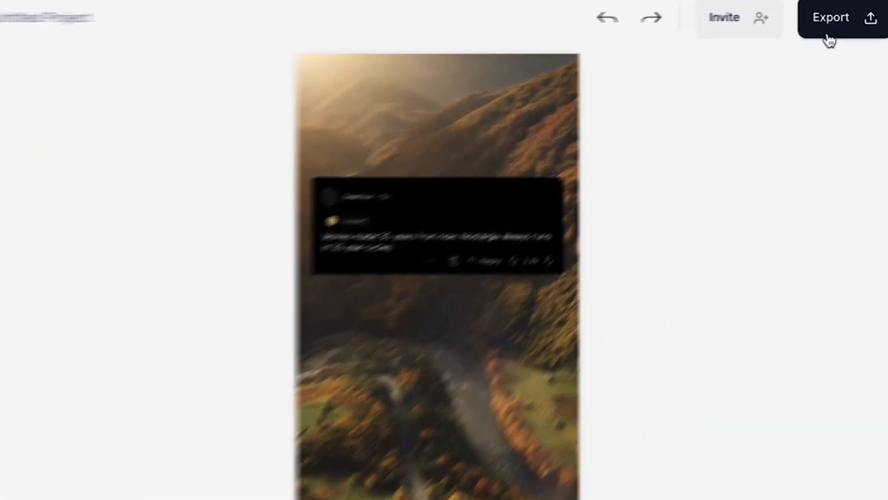
# - Export the video with the HD preset
pyautogui.click(841, 25)
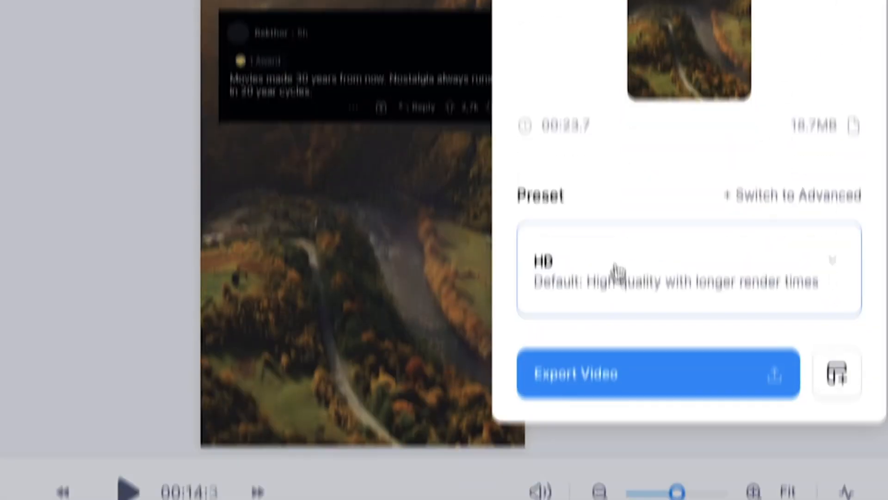
pyautogui.click(614, 466)
pyautogui.scroll(-2, 614, 465)
pyautogui.click(614, 464)
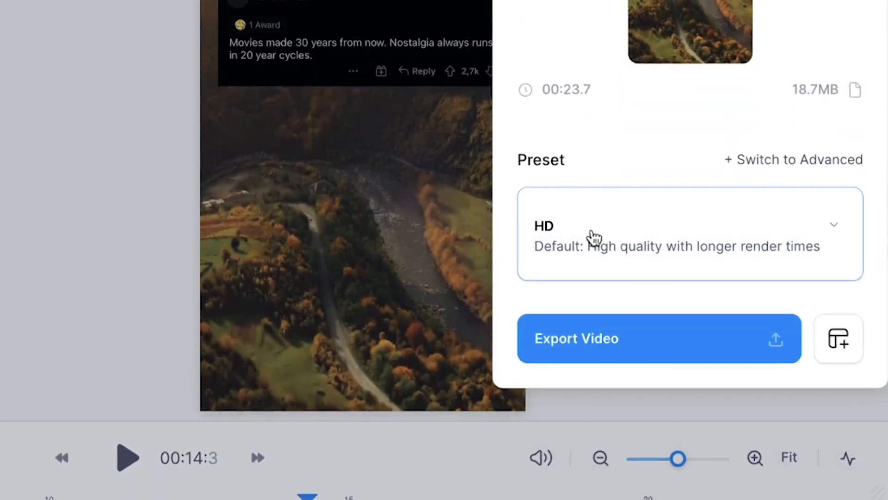
pyautogui.click(639, 350)
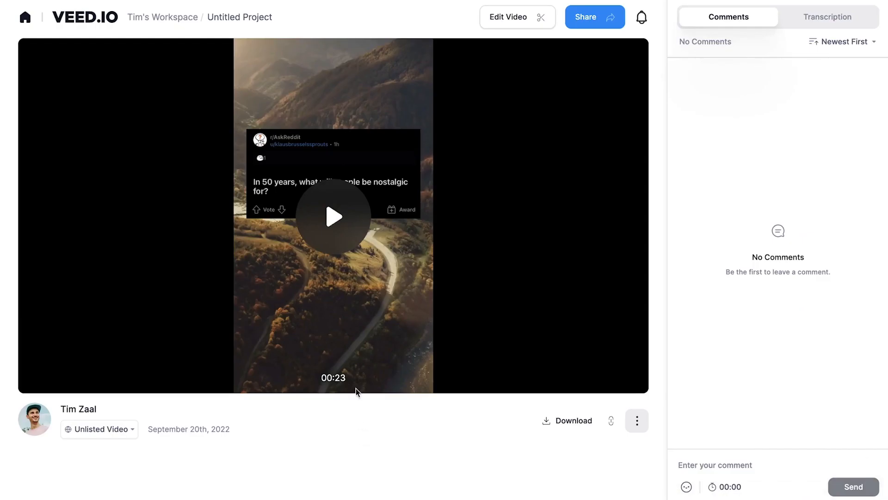
# - Play the exported video and open its sharing options
pyautogui.click(344, 244)
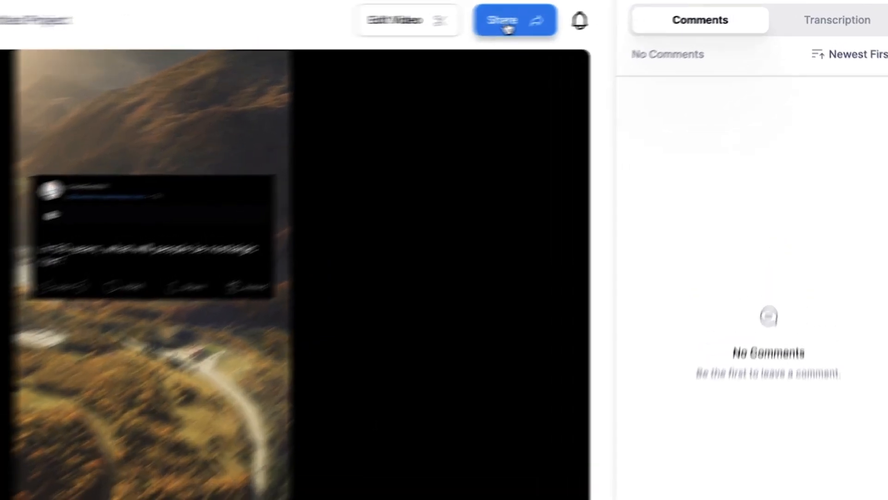
pyautogui.click(588, 19)
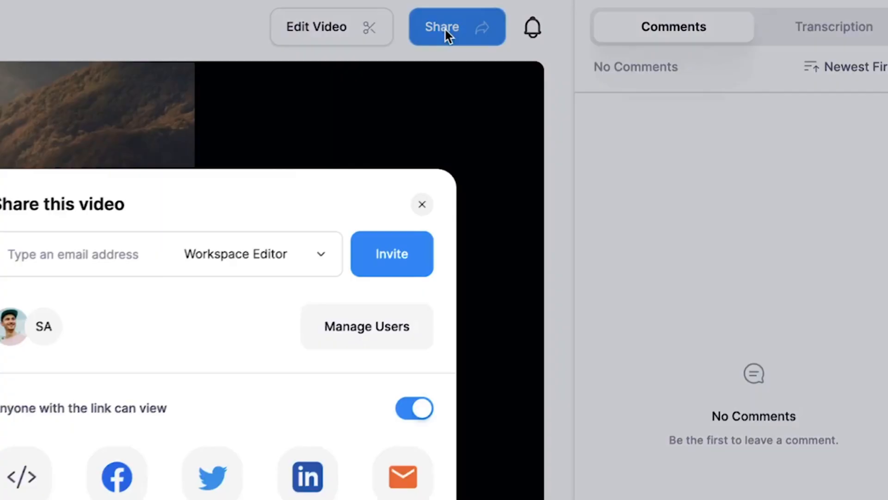